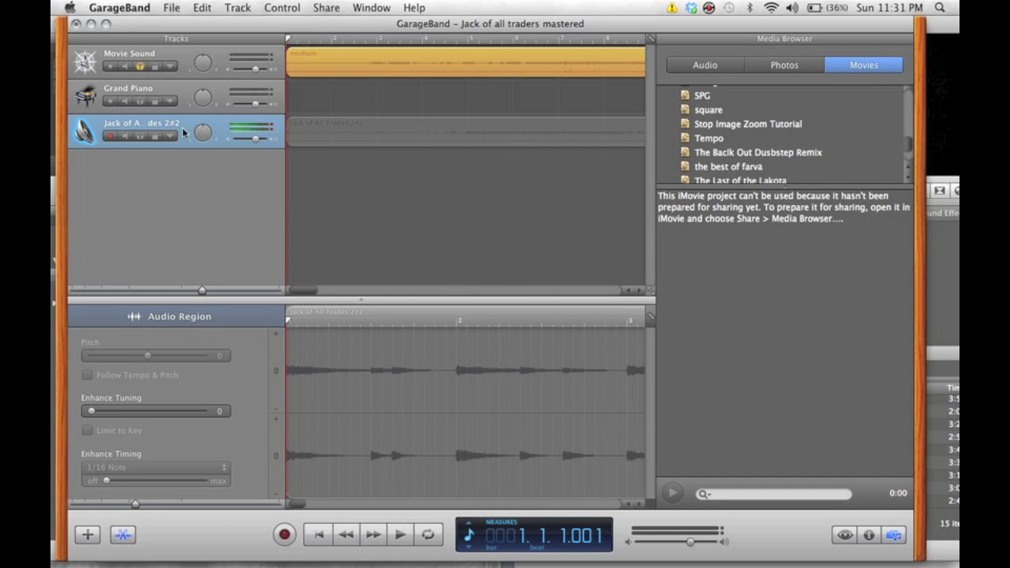
# - In GarageBand, audition the Jack of All Trades and Movie Sound tracks by soloing each, then select the song region
pyautogui.click(140, 136)
pyautogui.click(136, 67)
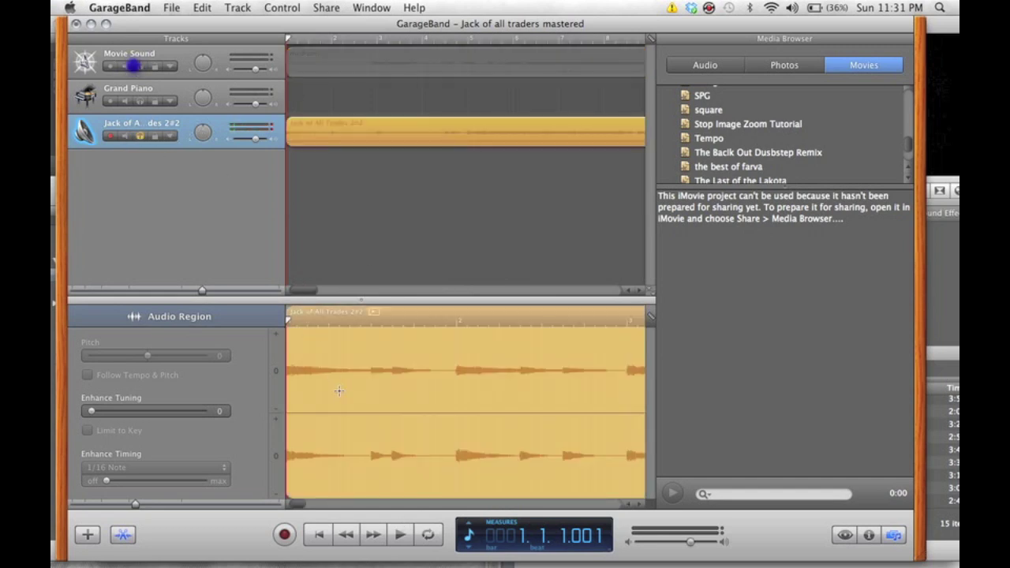
pyautogui.click(400, 535)
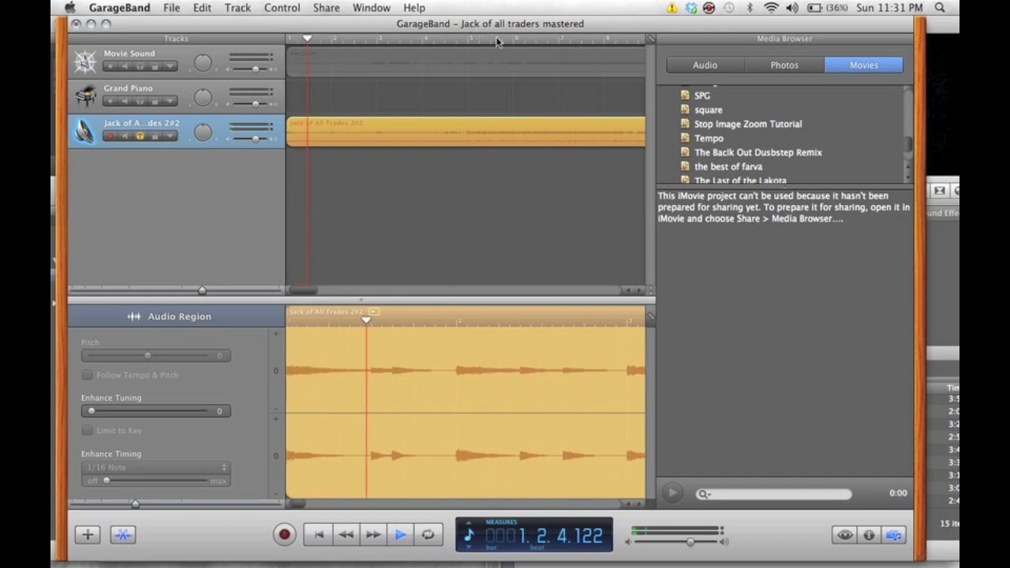
pyautogui.click(518, 38)
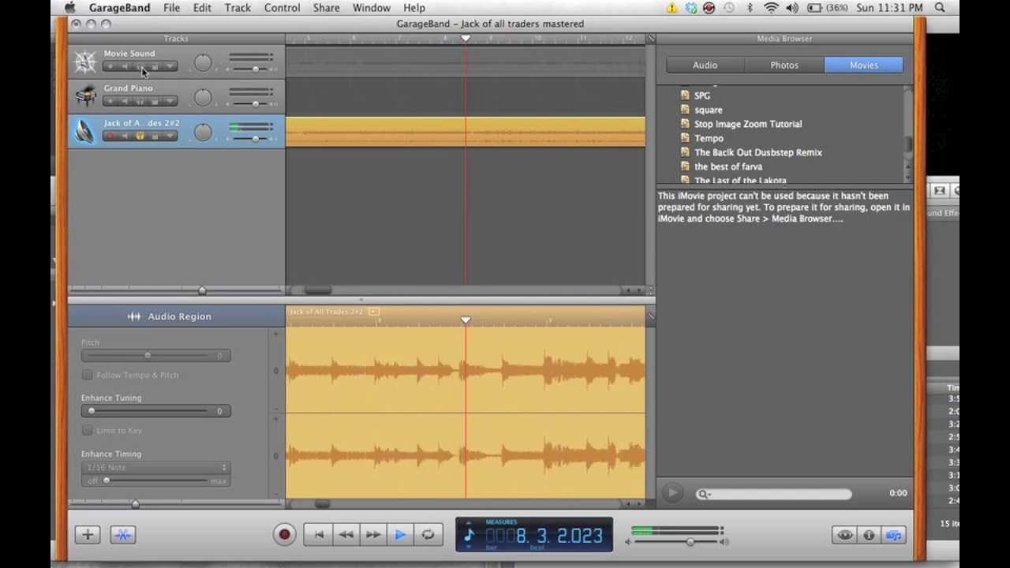
pyautogui.click(139, 136)
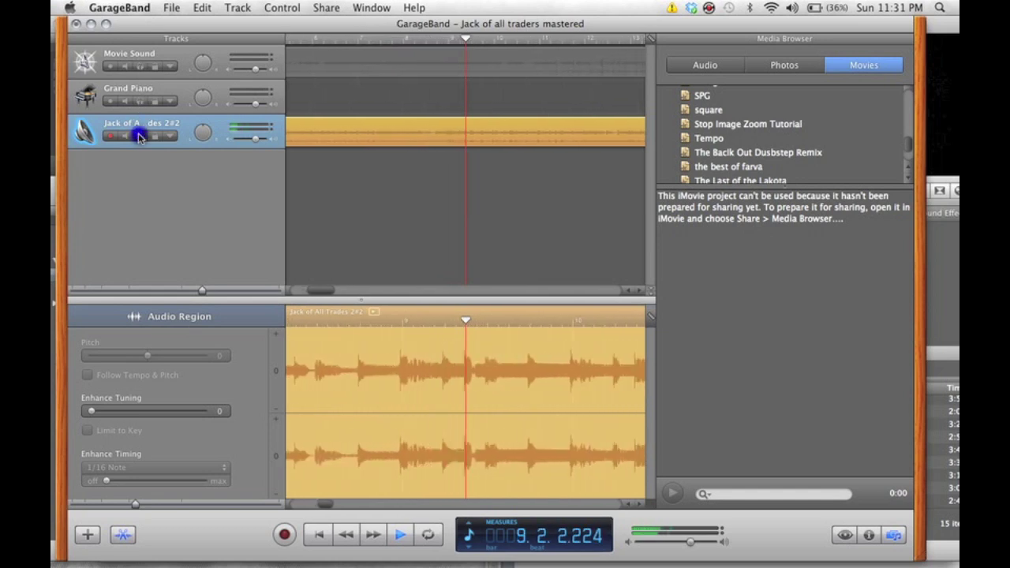
pyautogui.click(139, 66)
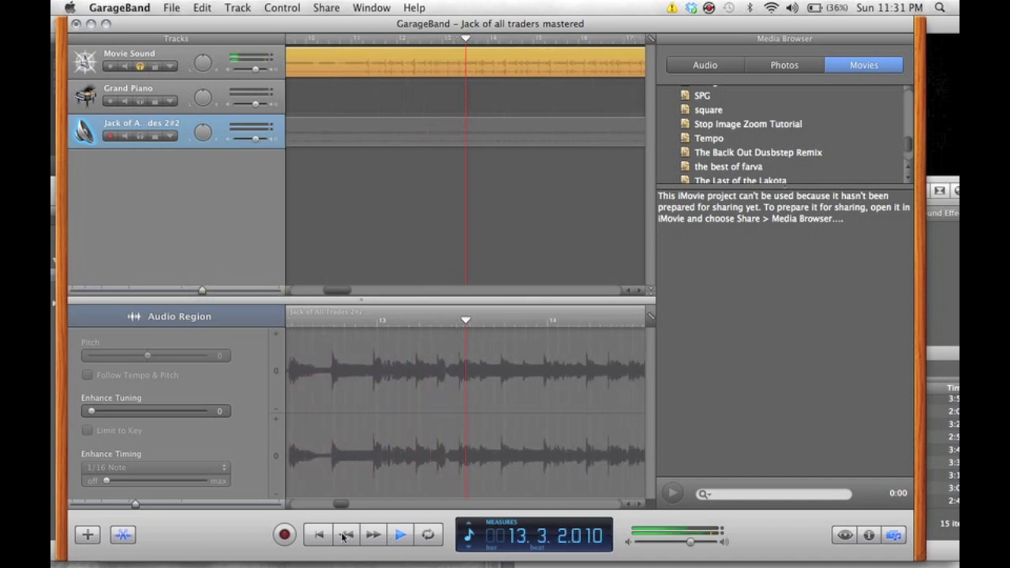
pyautogui.click(401, 537)
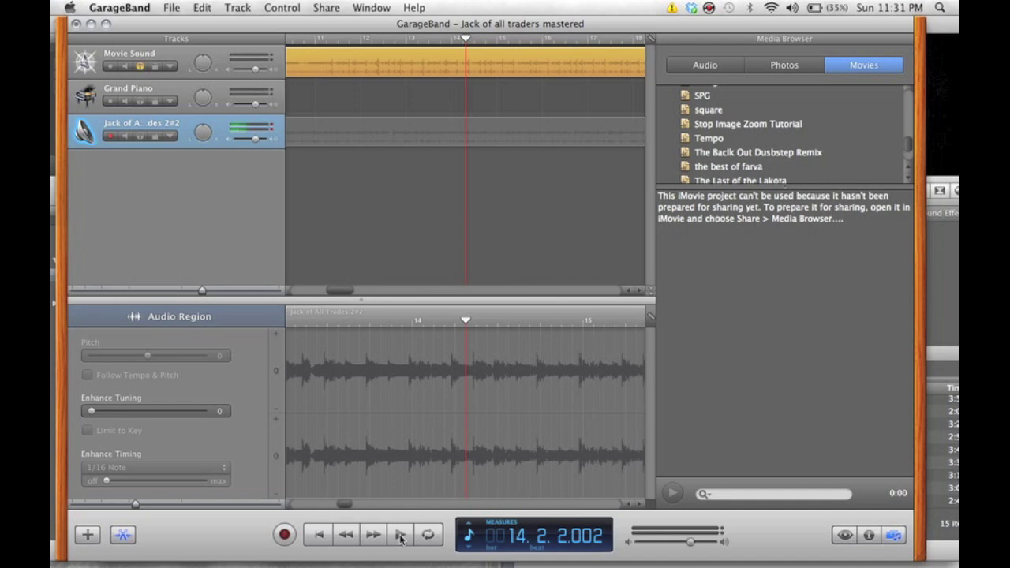
pyautogui.click(383, 140)
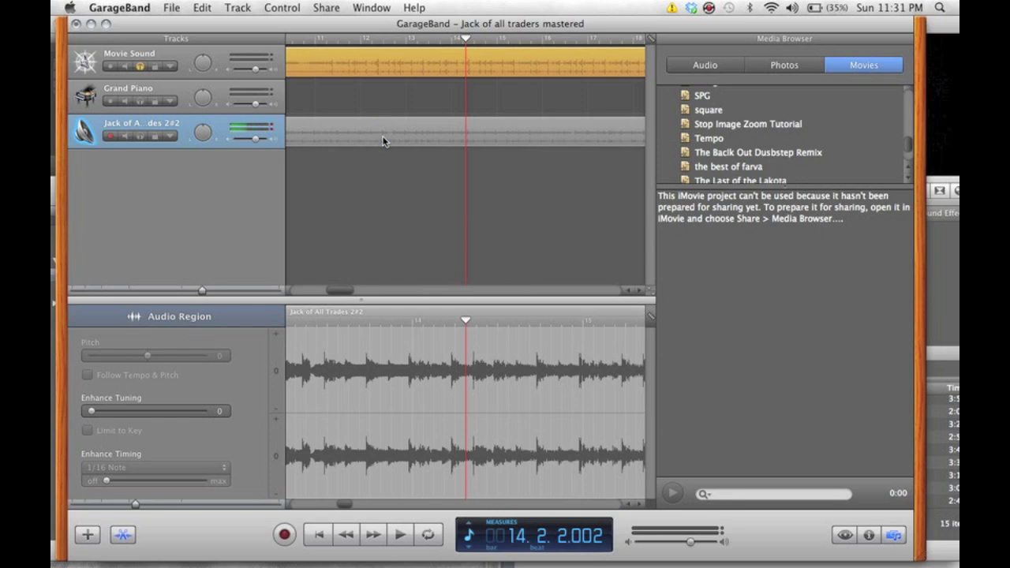
# - Switch to iMovie, add the black still to the empty project, and pick the second Jack of All Trades song
pyautogui.press('F9')
pyautogui.click(135, 41)
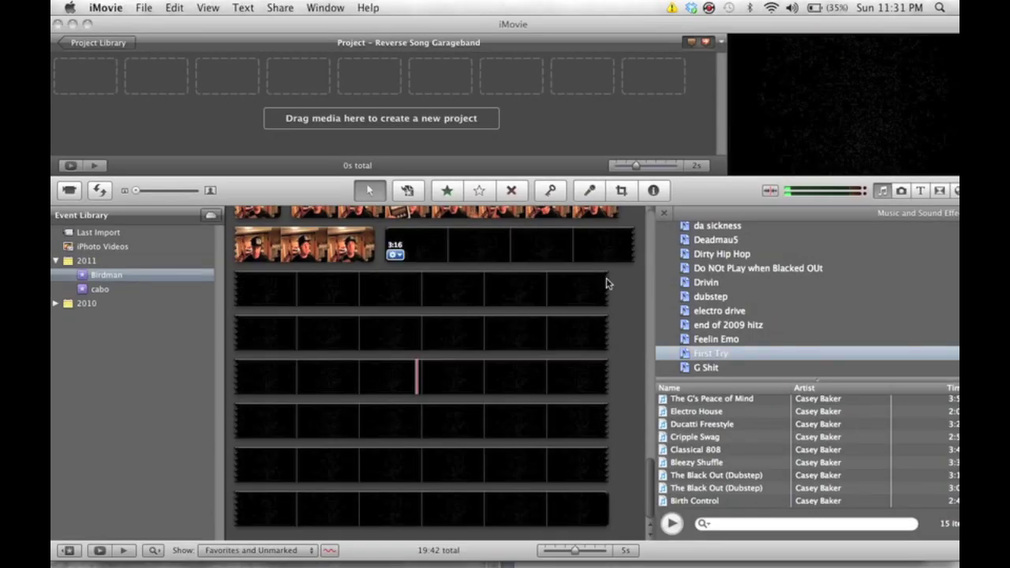
pyautogui.click(313, 66)
pyautogui.click(901, 190)
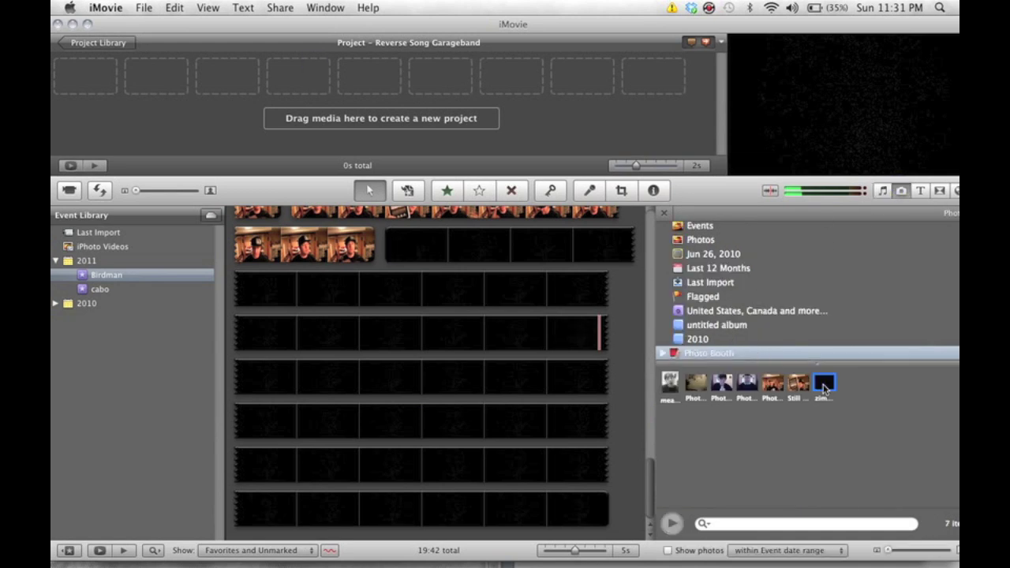
pyautogui.moveTo(824, 390); pyautogui.dragTo(202, 78)
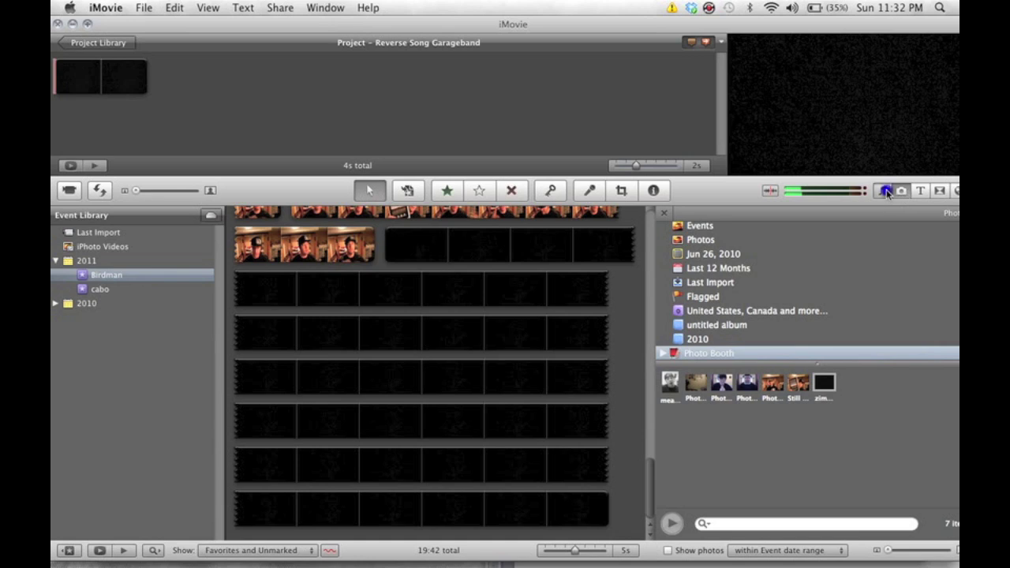
pyautogui.click(886, 190)
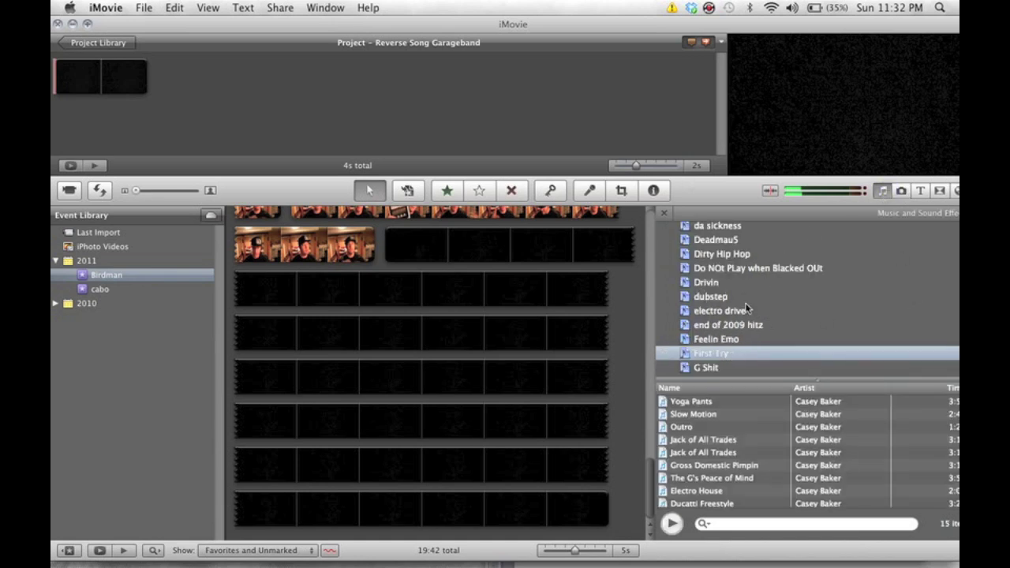
pyautogui.click(716, 453)
# - Add Jack of All Trades as background music behind the black still
pyautogui.moveTo(715, 455); pyautogui.dragTo(100, 105)
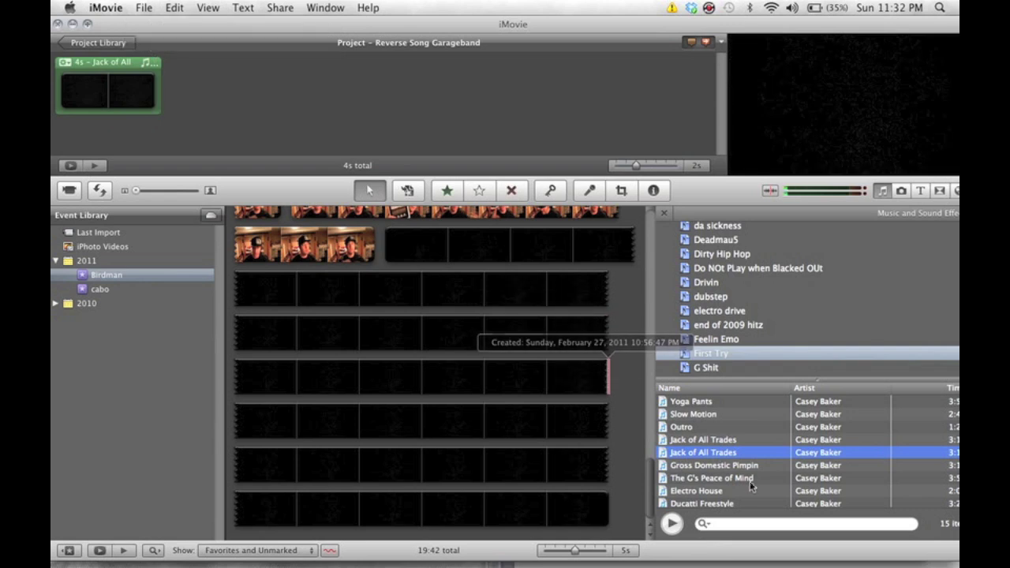
pyautogui.moveTo(677, 28); pyautogui.dragTo(653, 28)
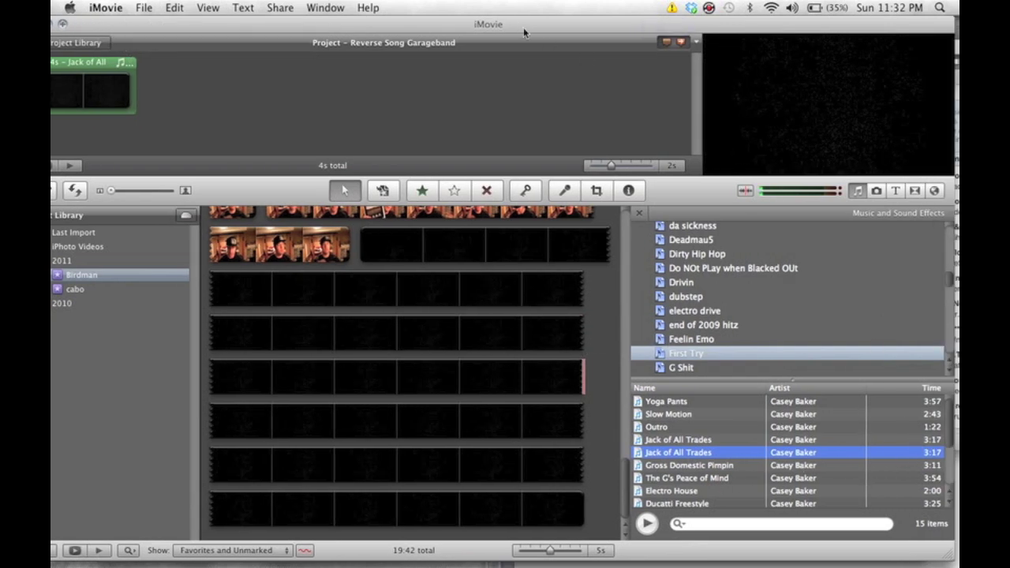
pyautogui.moveTo(525, 28); pyautogui.dragTo(570, 20)
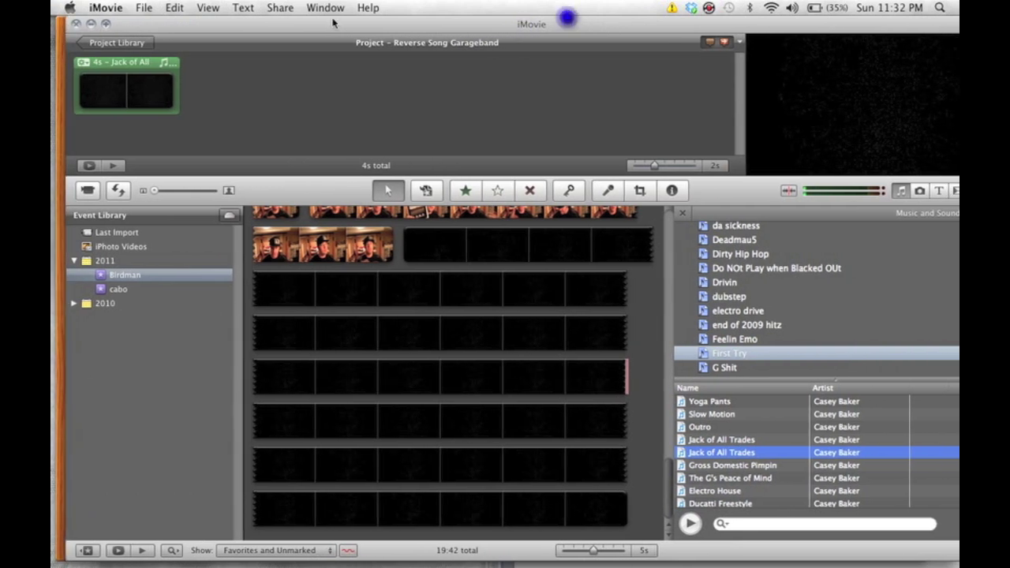
# - Set the black still's duration to 3:17 in its clip settings
pyautogui.doubleClick(147, 82)
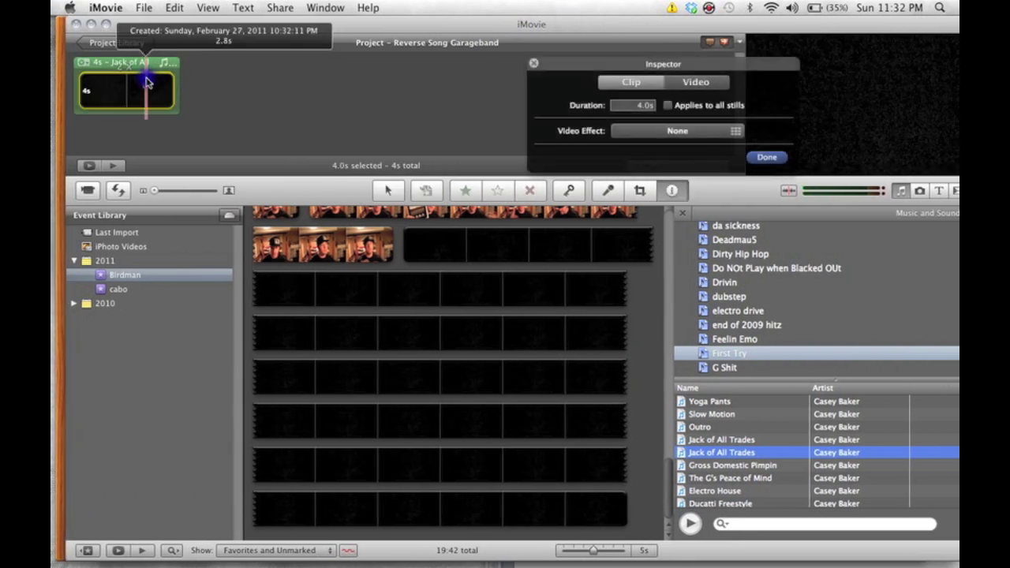
pyautogui.click(620, 109)
pyautogui.write('3:17')
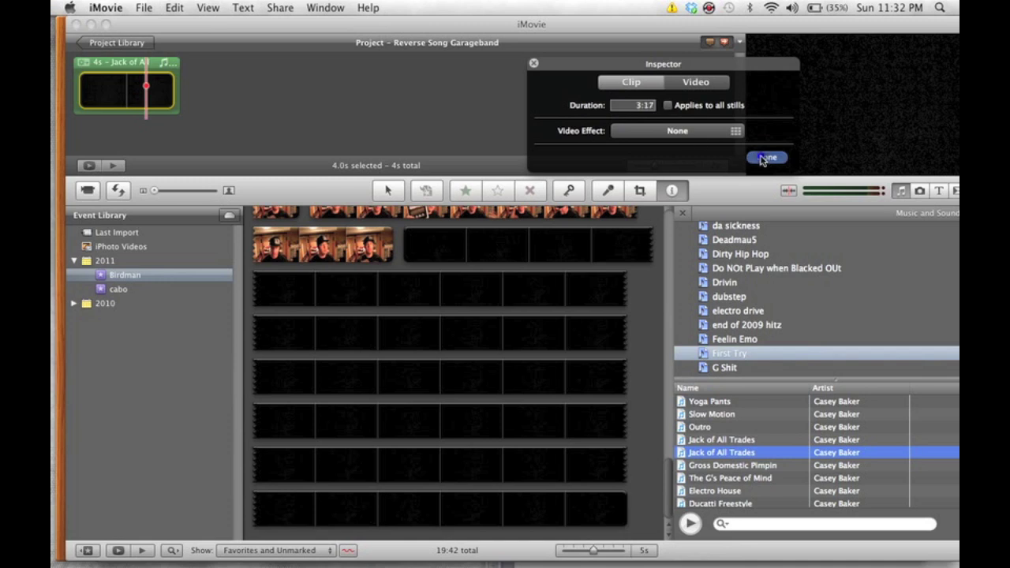
pyautogui.click(766, 157)
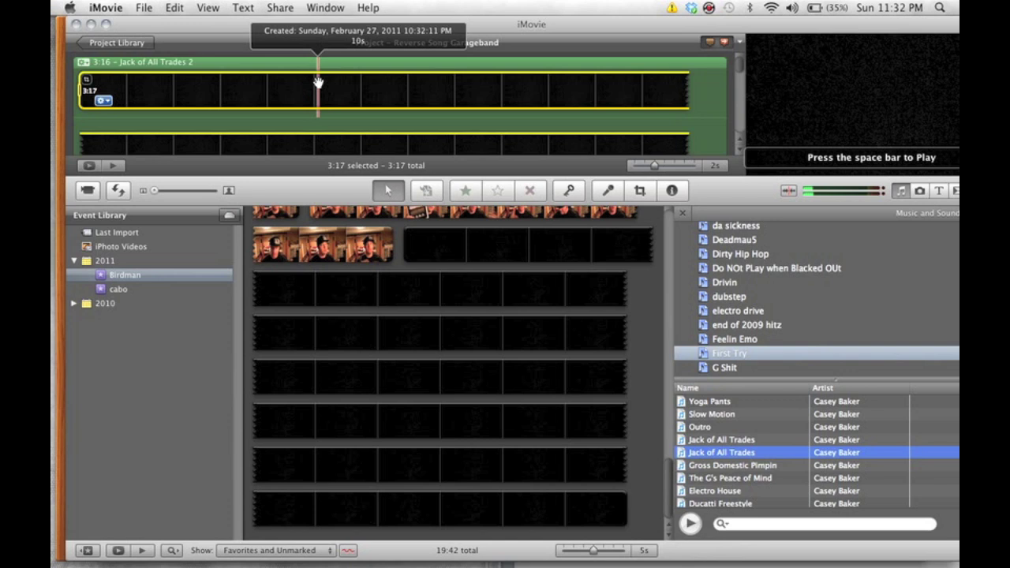
pyautogui.click(281, 8)
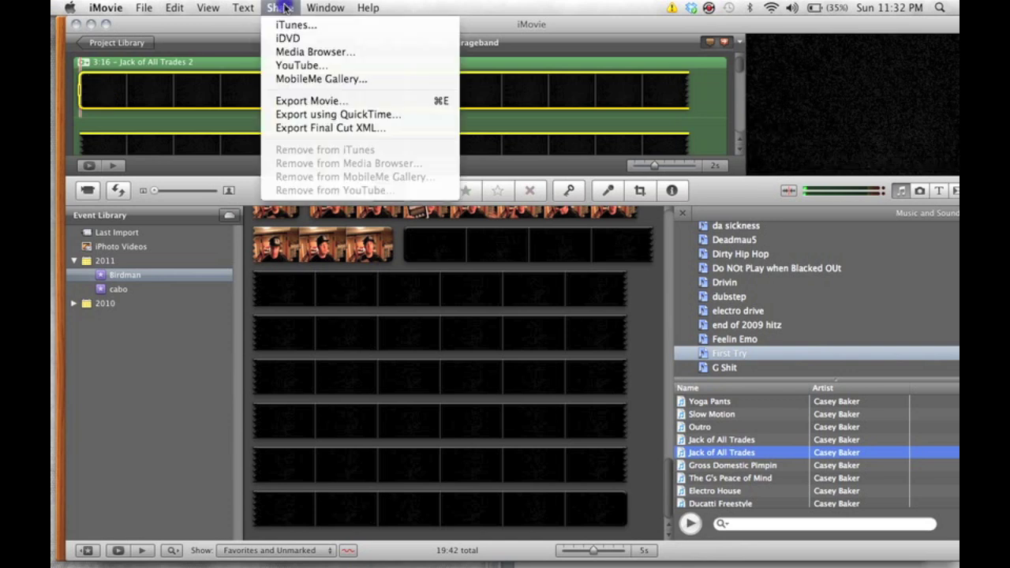
# - Set the export size to Large 960x540, cancel without exporting, and deselect the project clip
pyautogui.click(289, 101)
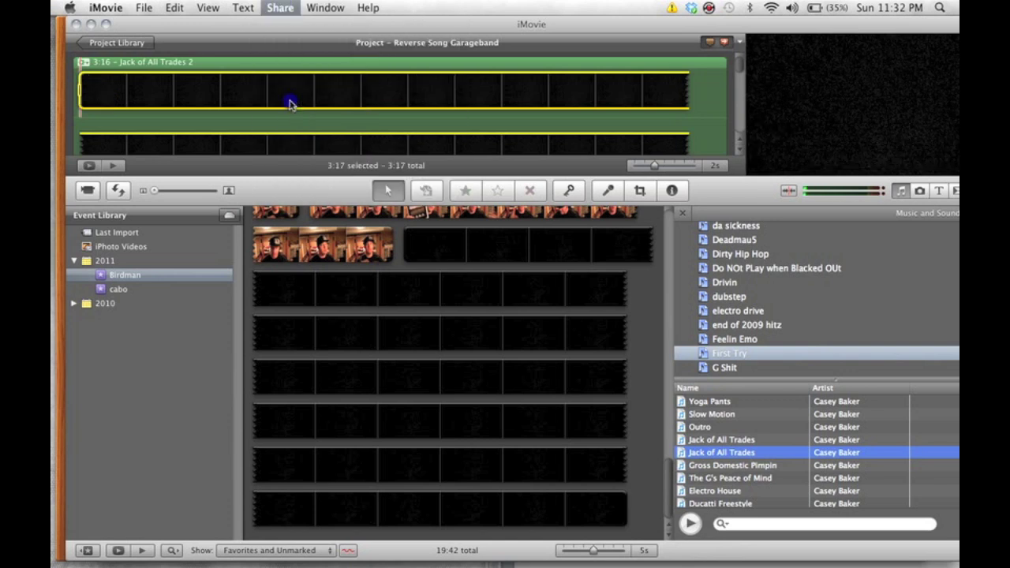
pyautogui.click(390, 201)
pyautogui.click(390, 187)
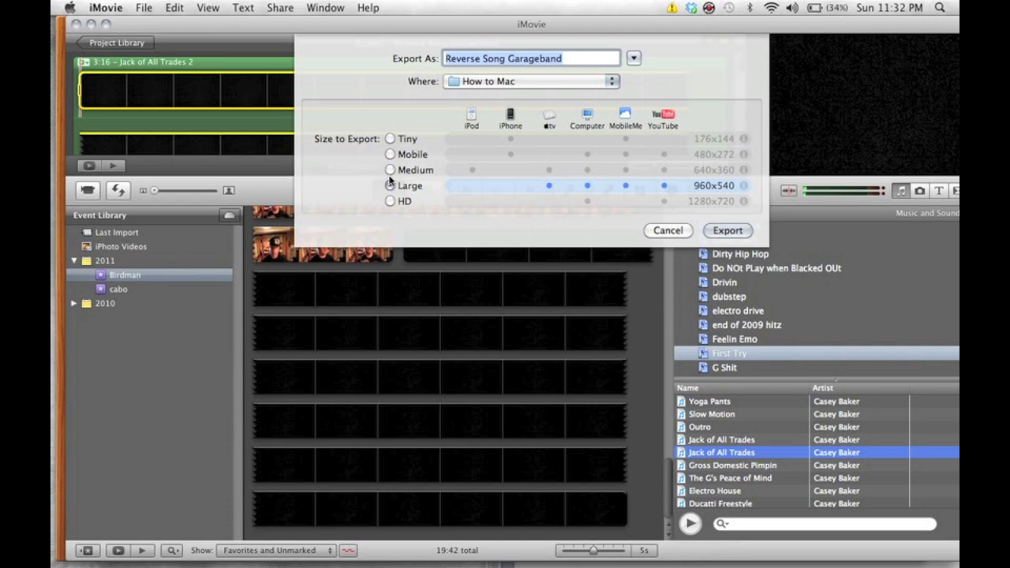
pyautogui.click(390, 184)
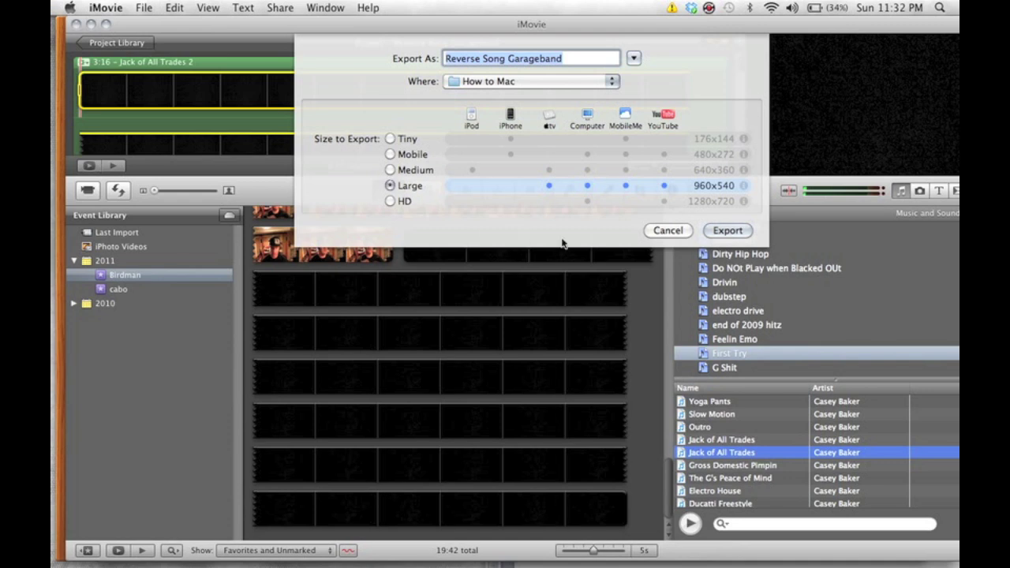
pyautogui.click(661, 233)
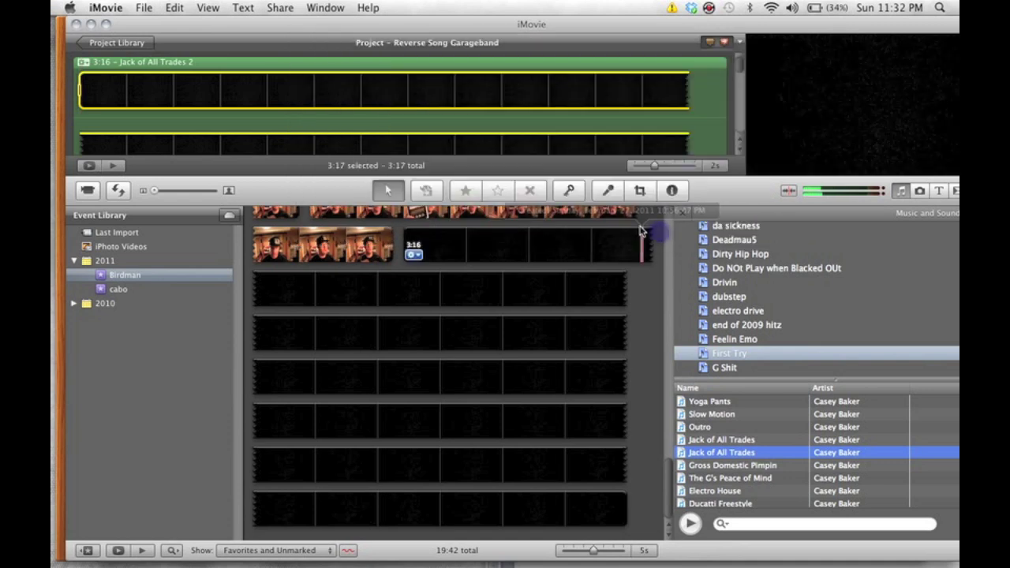
pyautogui.click(264, 68)
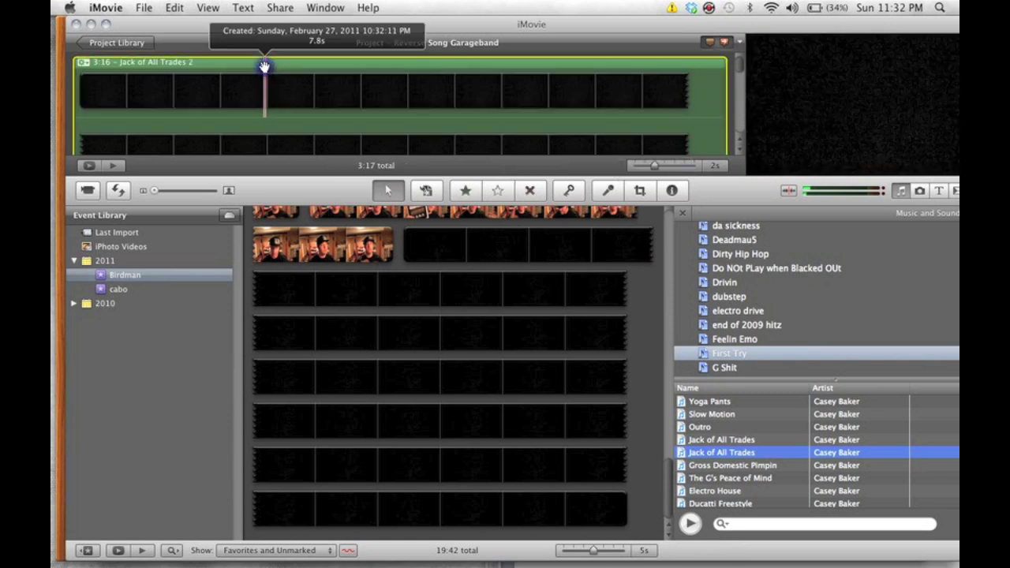
# - Delete the project's clip, cancel importing Reverse Song Garageband.m4v, and select part of the black event clip
pyautogui.press('Delete')
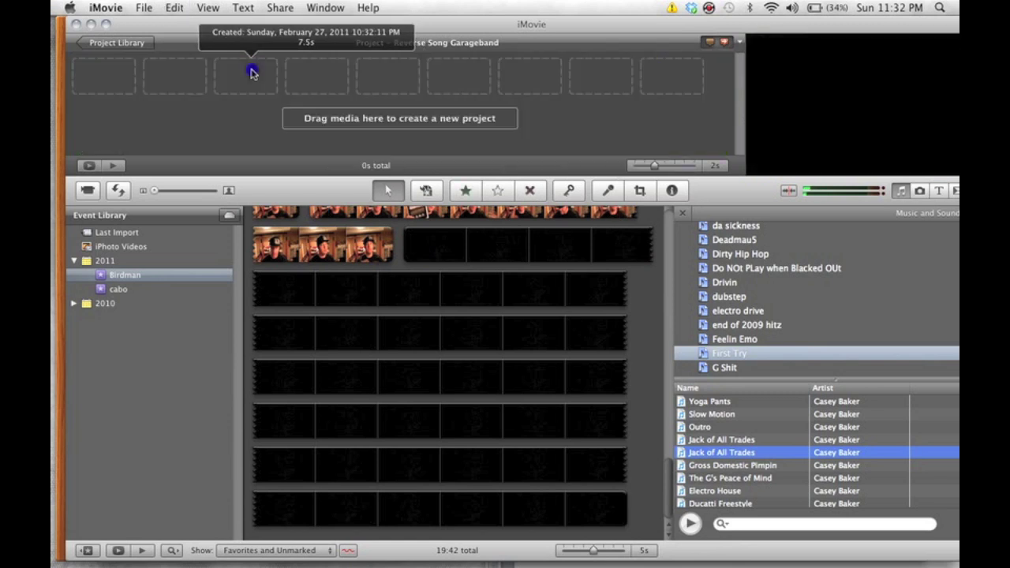
pyautogui.click(144, 7)
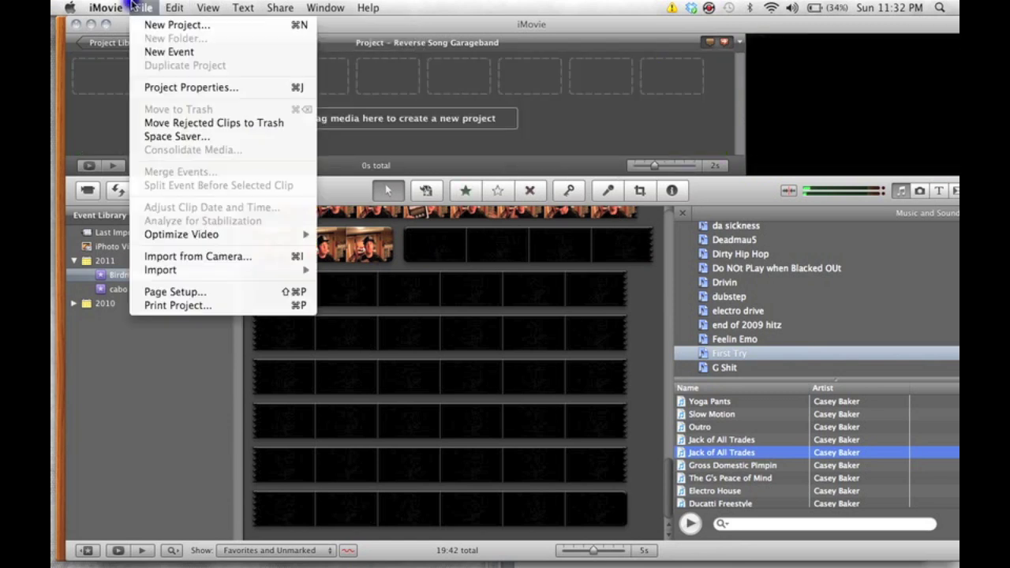
pyautogui.moveTo(155, 271)
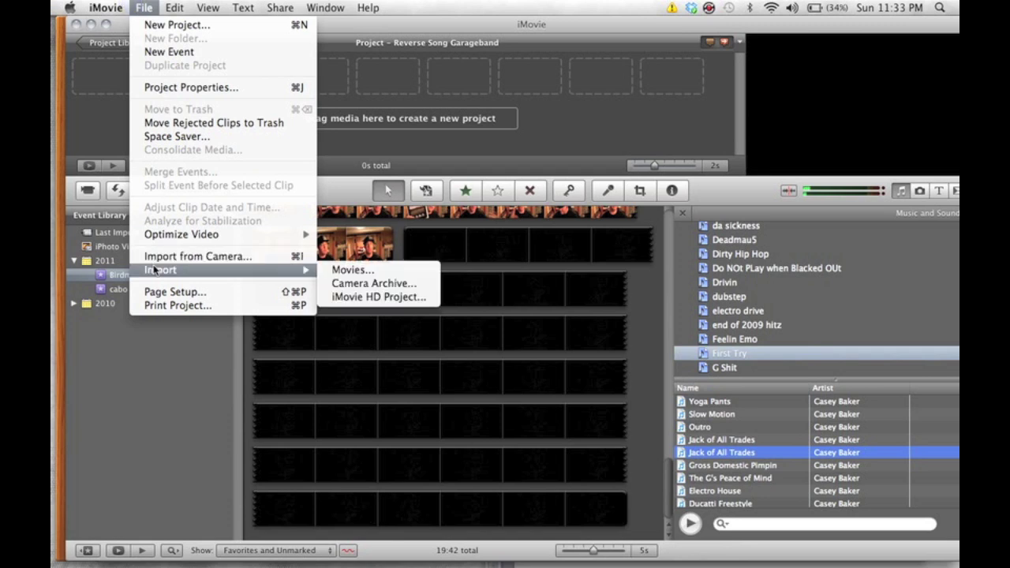
pyautogui.click(332, 272)
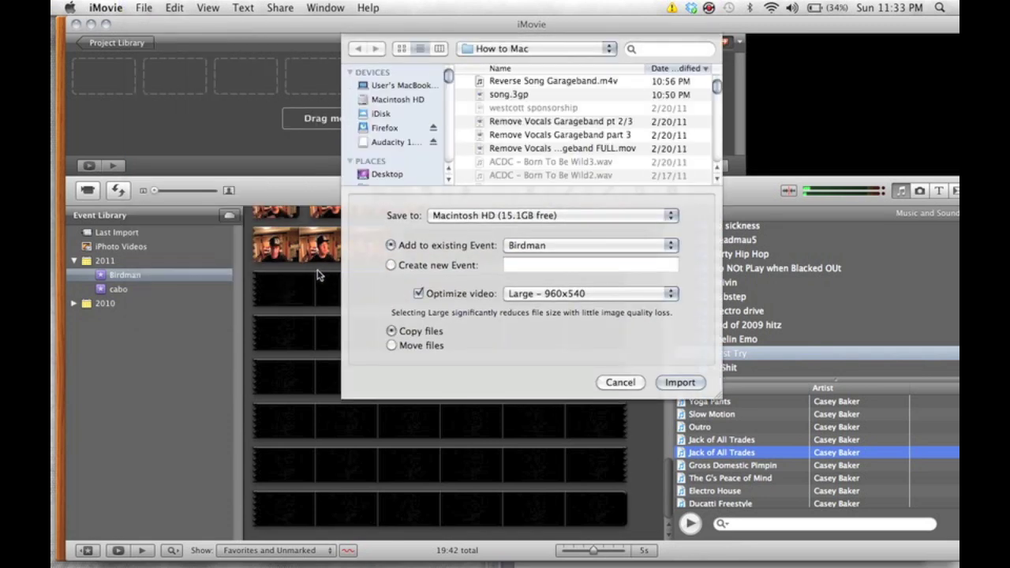
pyautogui.click(536, 82)
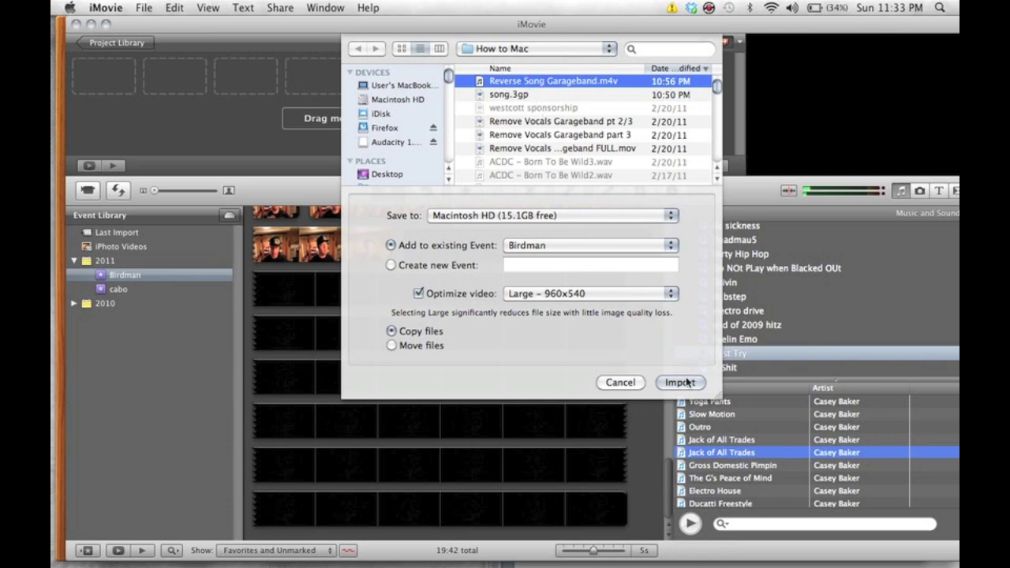
pyautogui.click(617, 382)
pyautogui.click(456, 289)
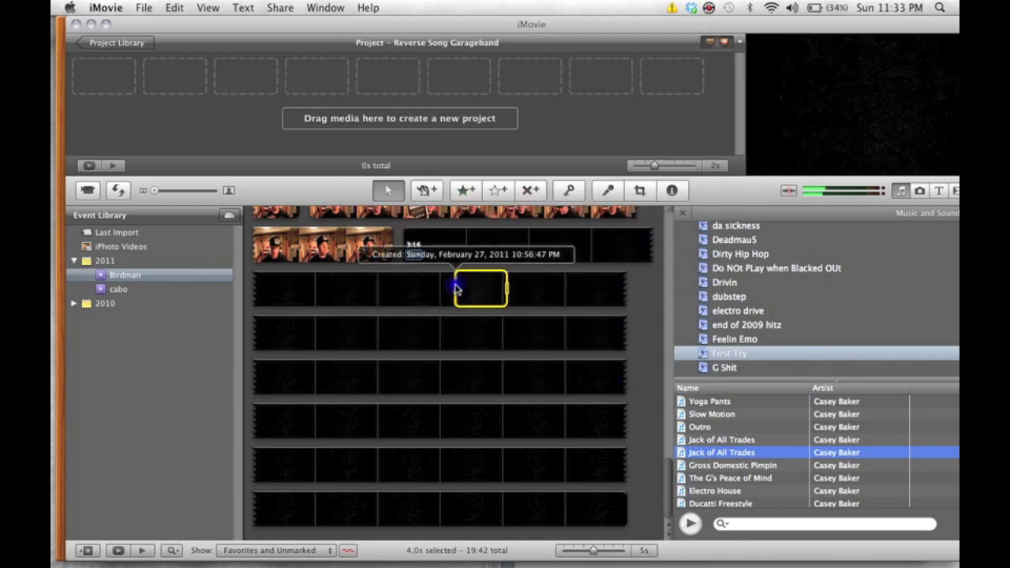
pyautogui.click(422, 246)
# - Add the whole 3:16.9 black song clip from the event to the project and play it
pyautogui.doubleClick(524, 249)
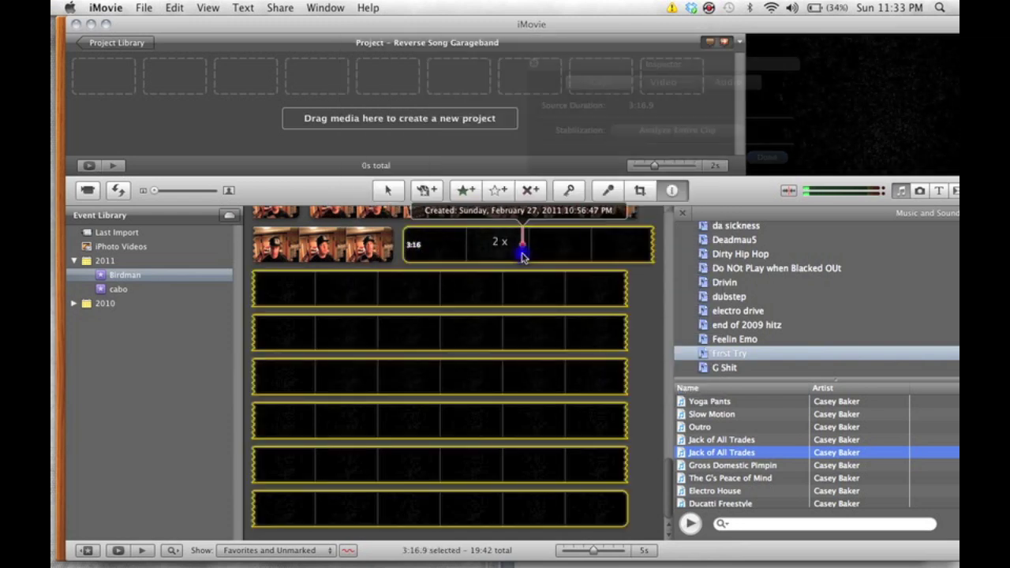
pyautogui.click(759, 158)
pyautogui.moveTo(621, 230); pyautogui.dragTo(426, 71)
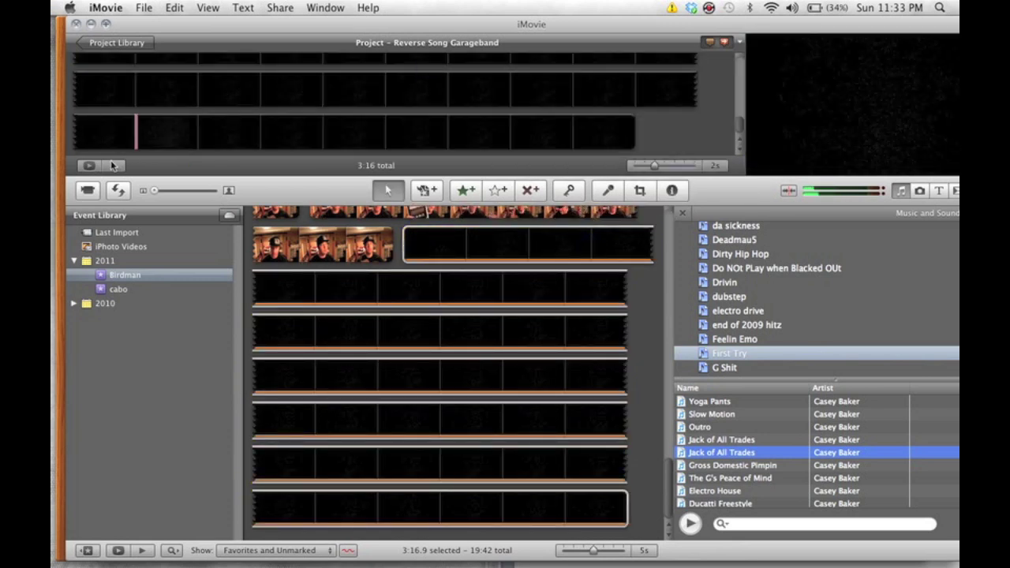
pyautogui.click(112, 165)
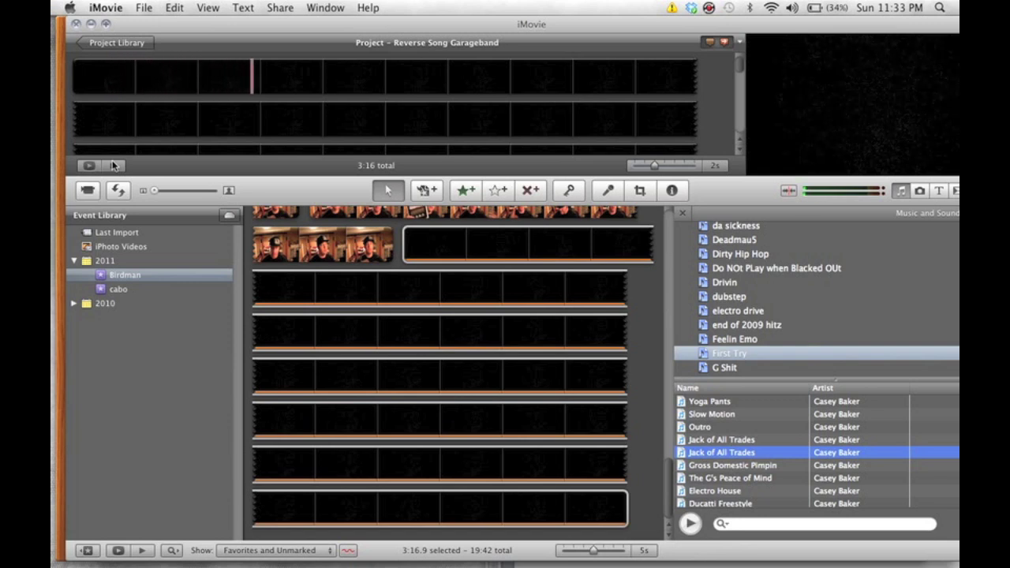
# - Set the project clip's direction to Reverse, leaving the video effect at None
pyautogui.doubleClick(234, 74)
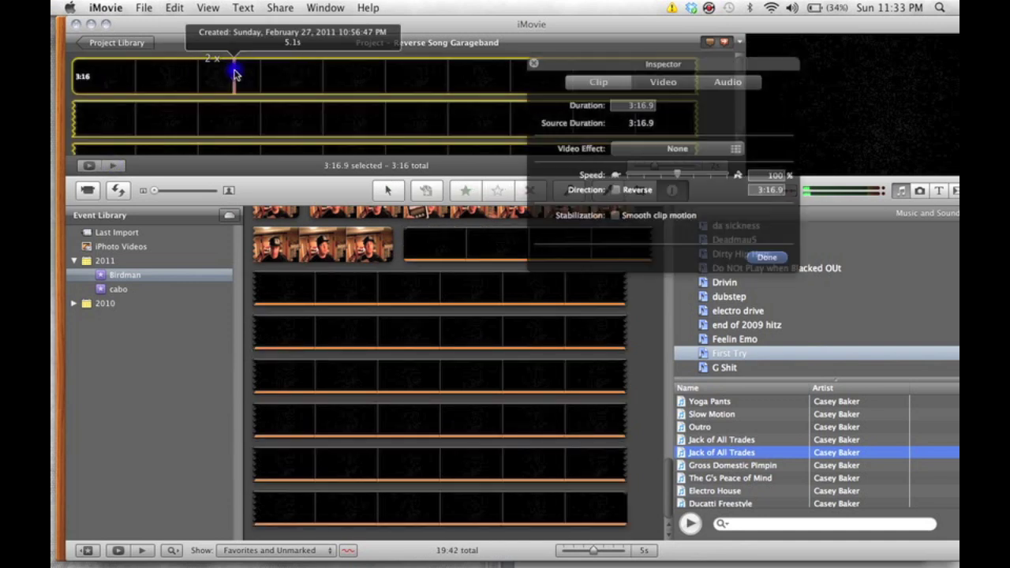
pyautogui.click(625, 157)
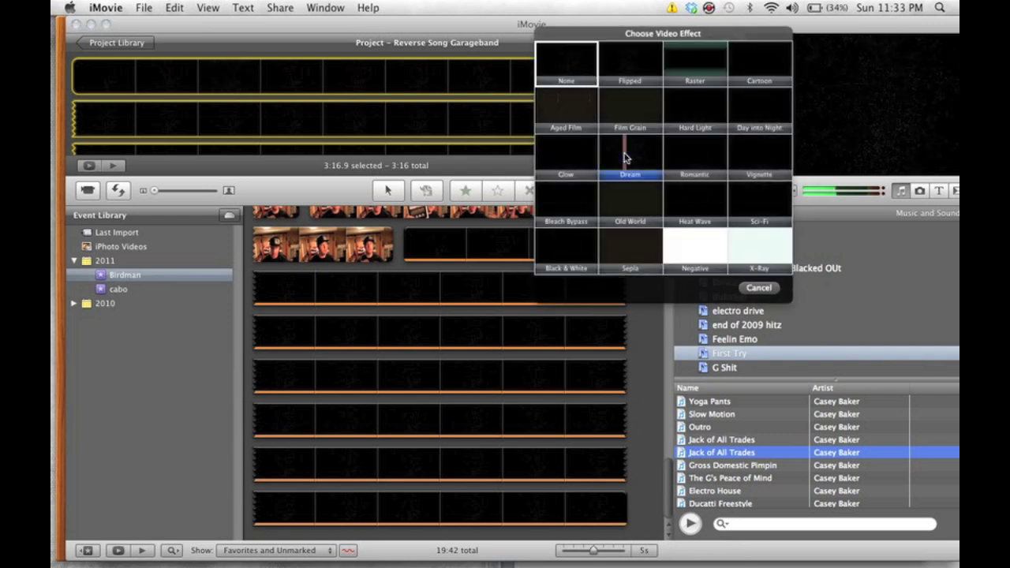
pyautogui.click(758, 288)
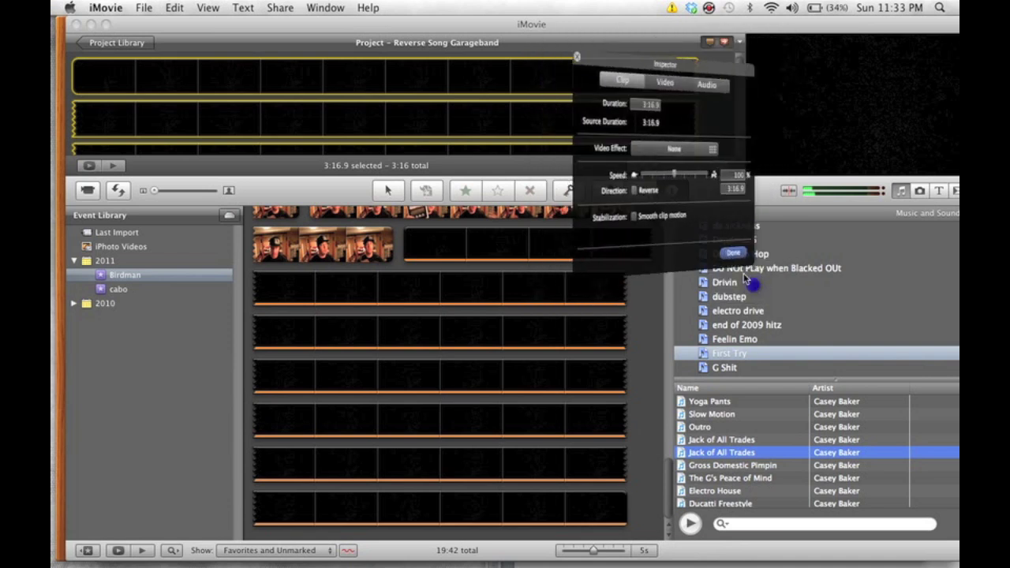
pyautogui.click(617, 191)
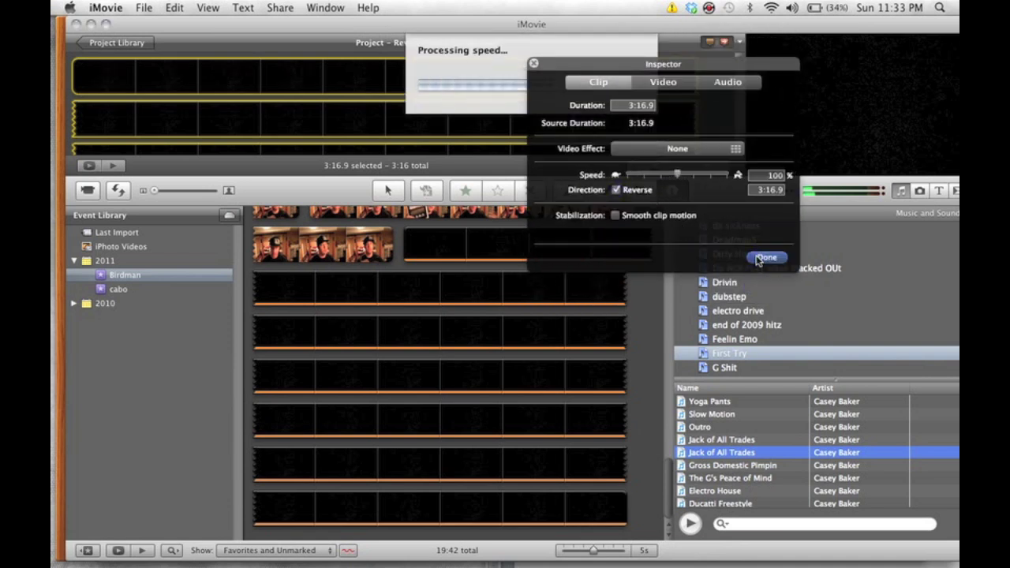
pyautogui.click(762, 258)
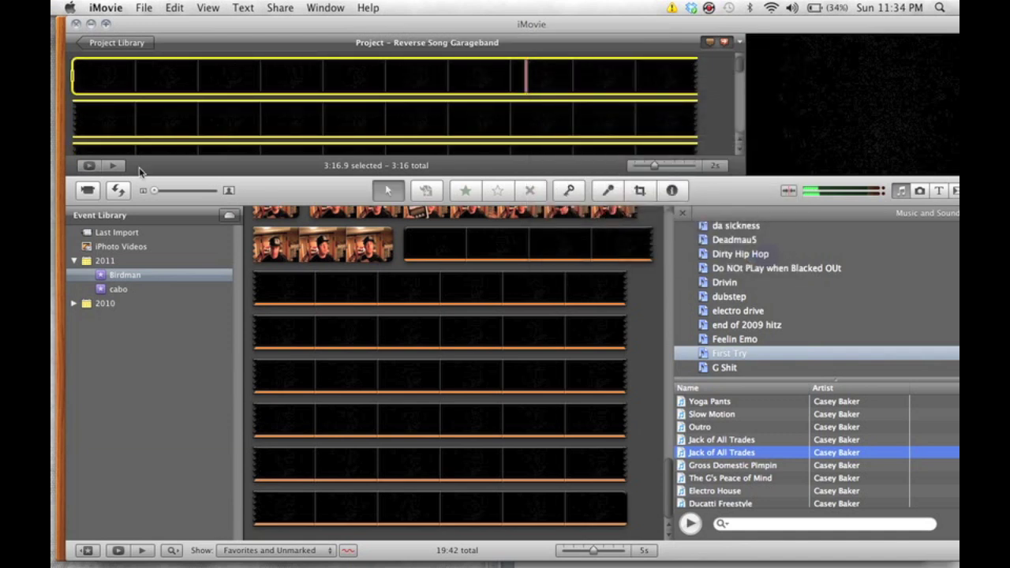
# - Preview the reversed project with the volume raised, stop it, and bring up the Share menu
pyautogui.click(111, 167)
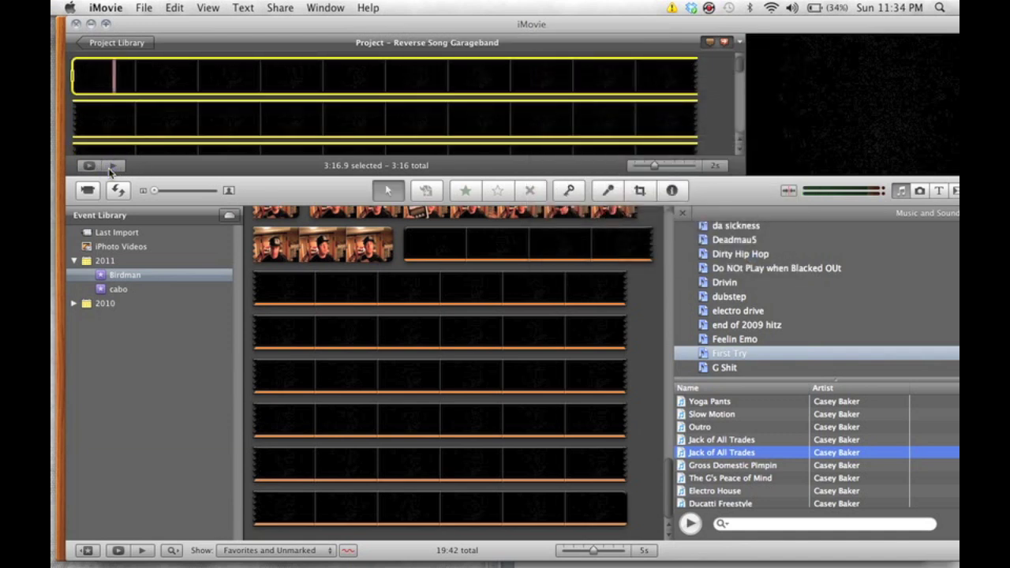
pyautogui.press('XF86AudioRaiseVolume')
pyautogui.click(111, 167)
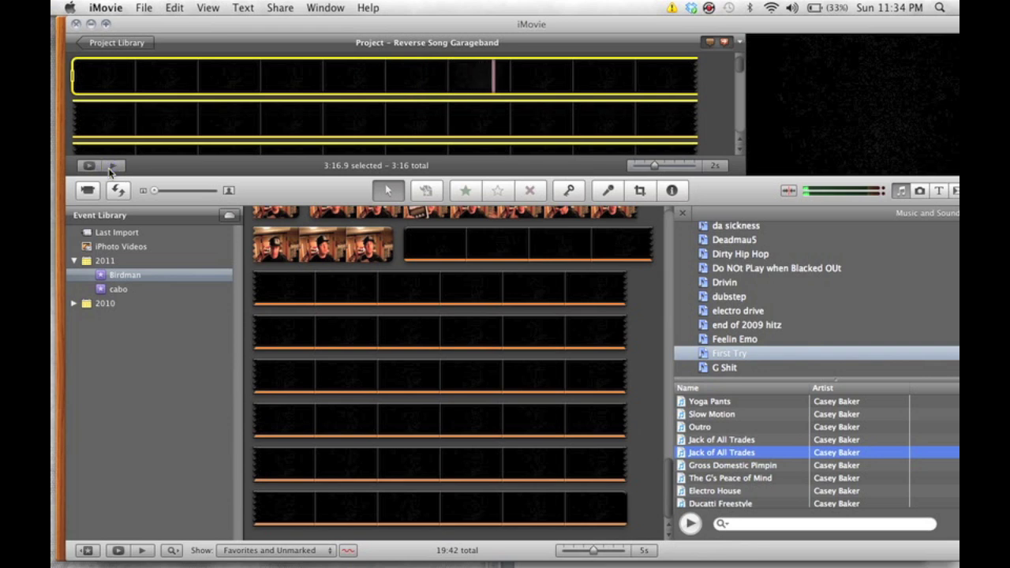
pyautogui.click(289, 10)
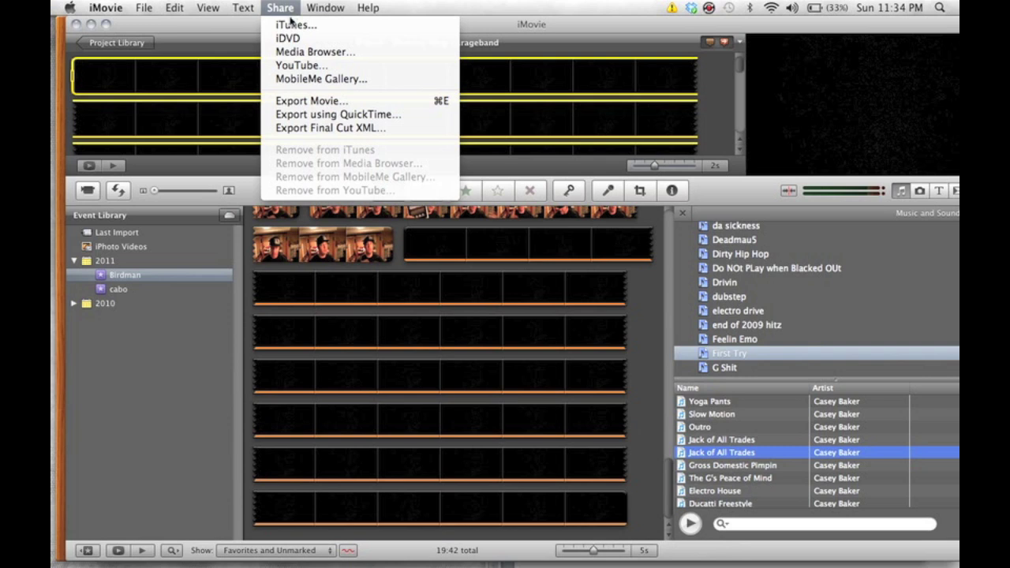
# - Publish the project to the Media Browser at Medium 640x360 size
pyautogui.click(290, 52)
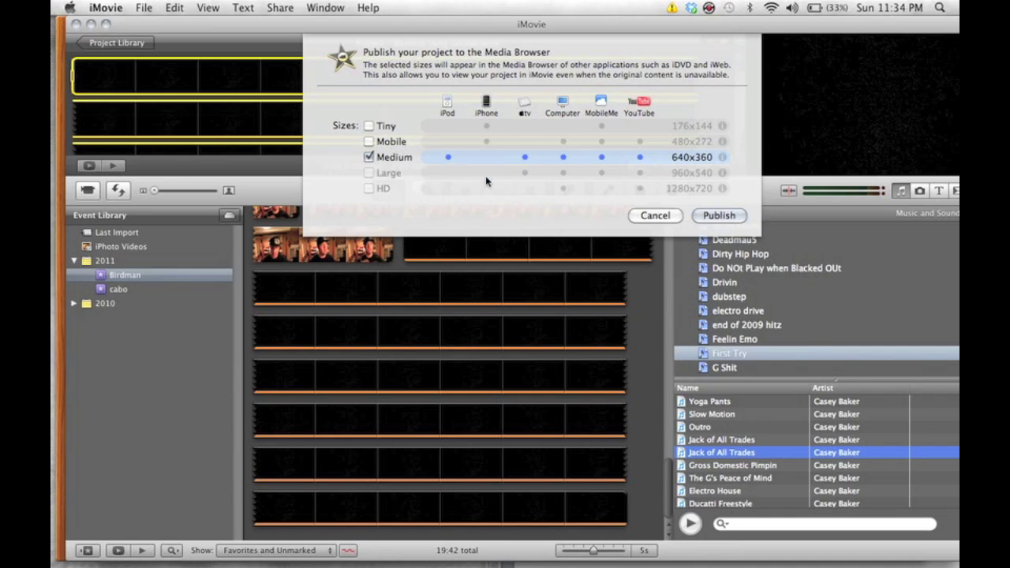
pyautogui.click(718, 215)
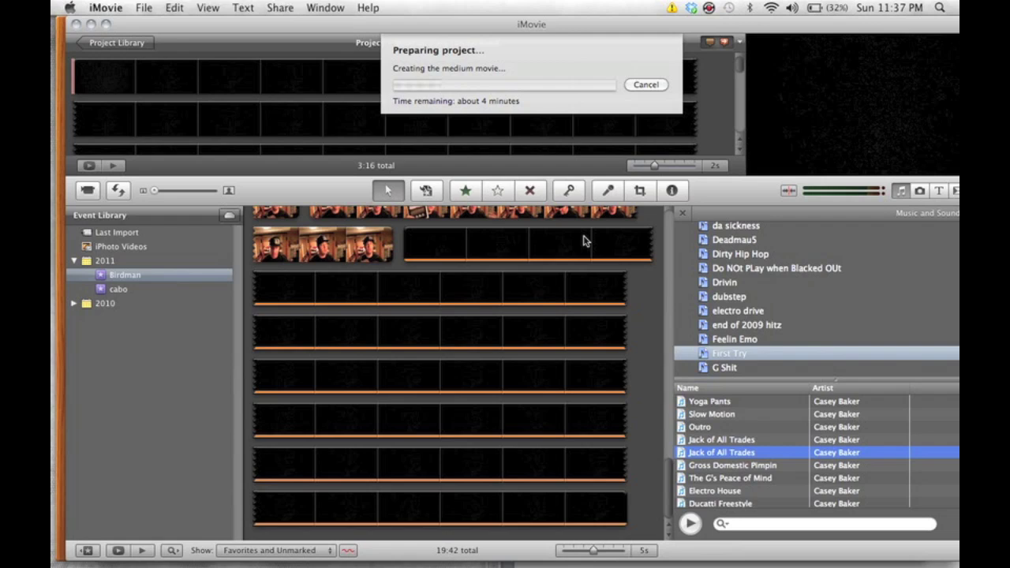